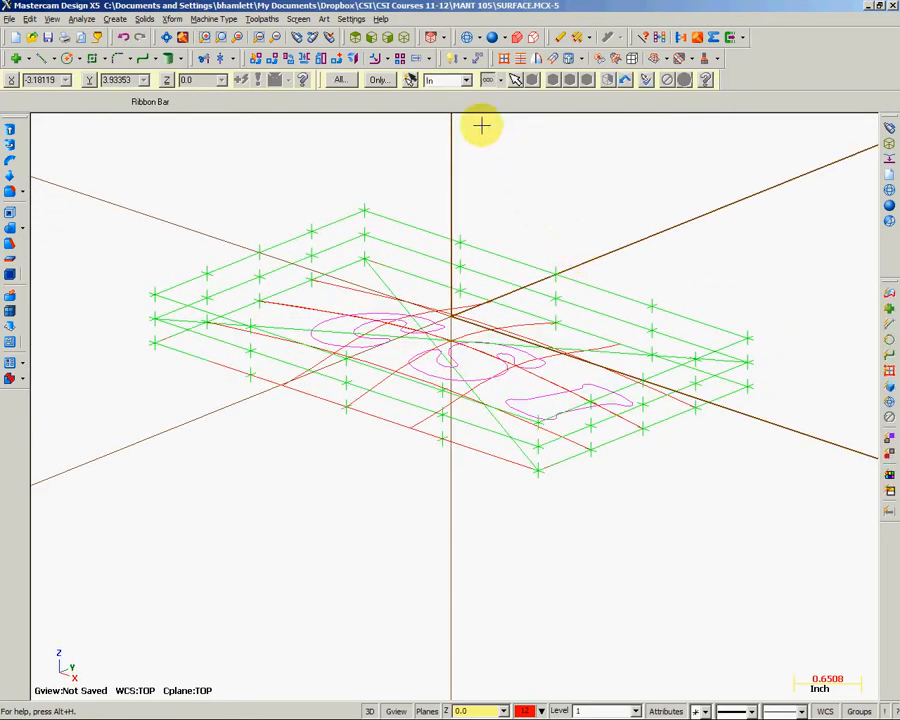
- Set the GENERIC HAAS 4X MILL as the machine definition in an isometric view and show the Operations Manager
left_click(403, 38)
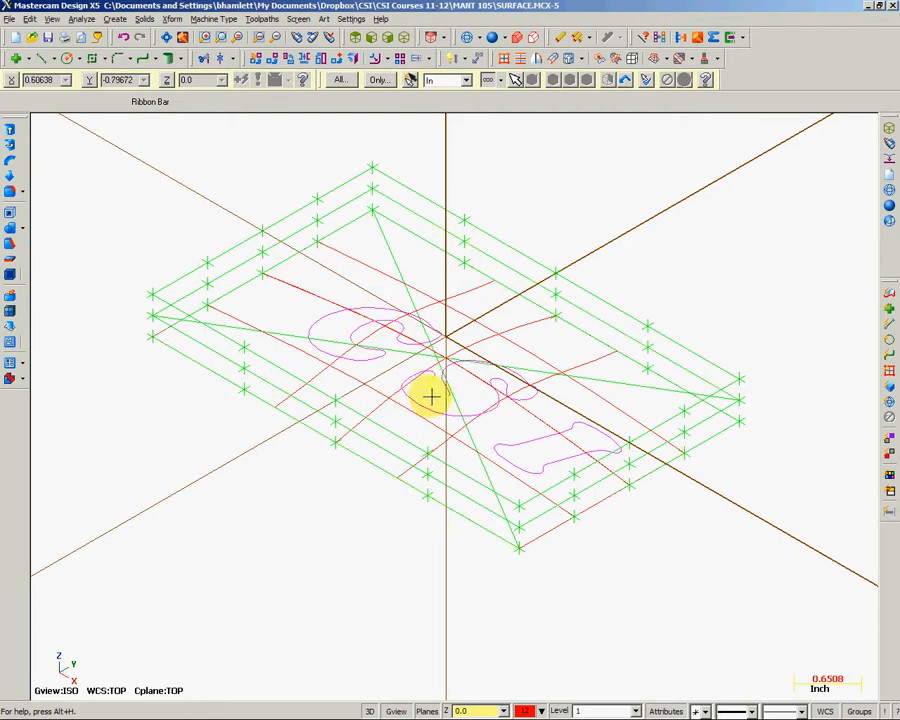
left_click(224, 20)
mouse_move(208, 33)
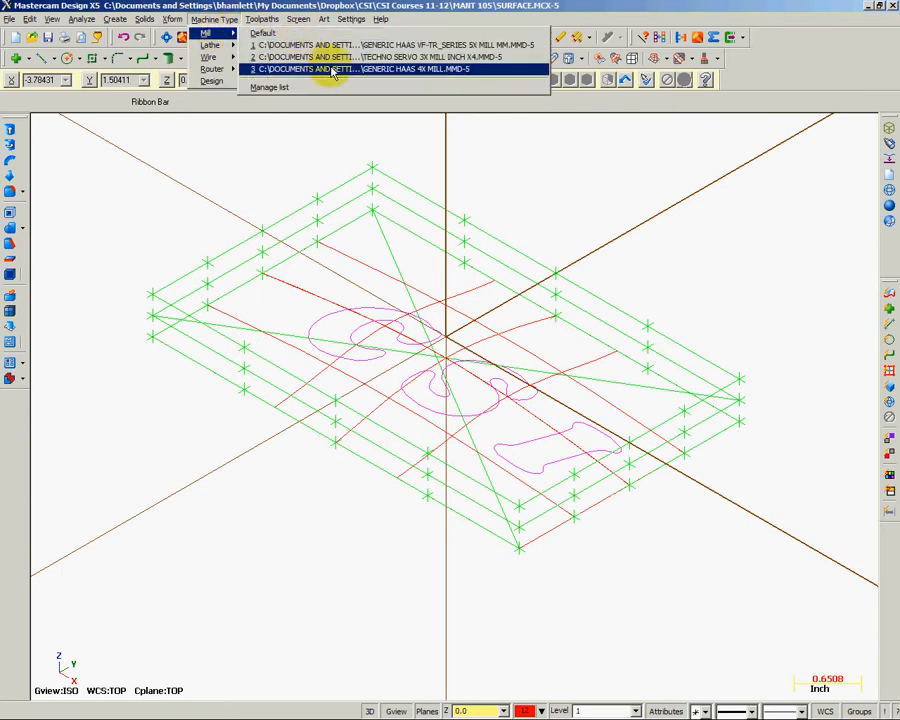
left_click(422, 71)
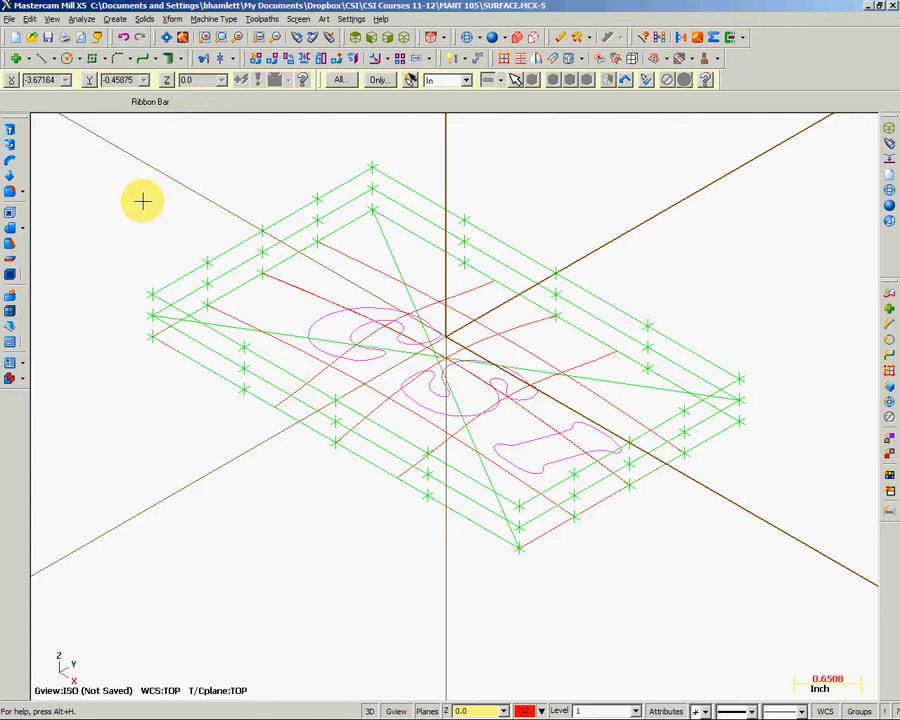
left_click(50, 20)
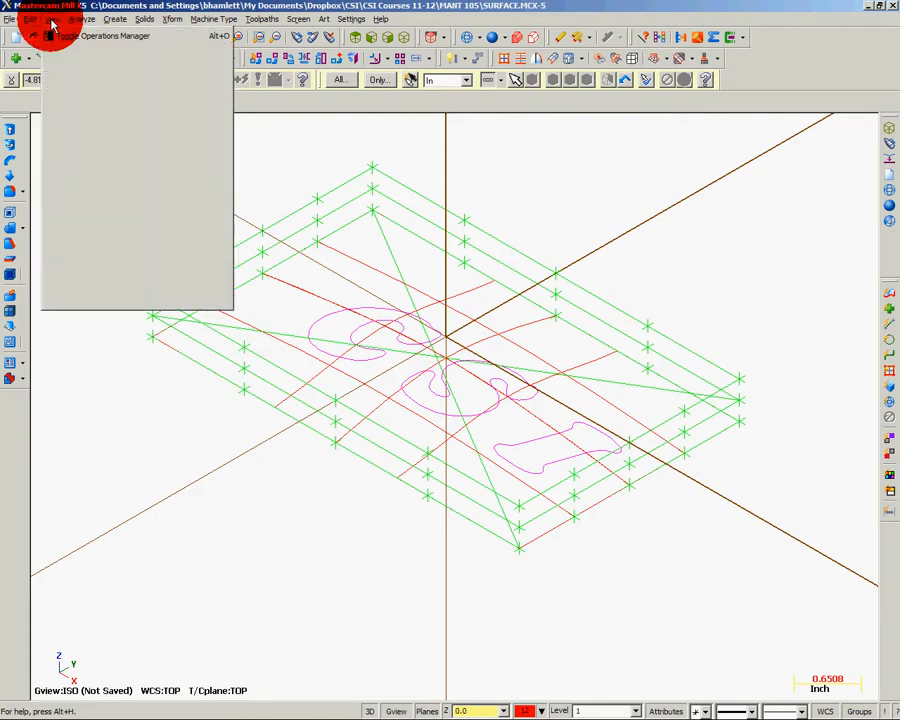
left_click(116, 40)
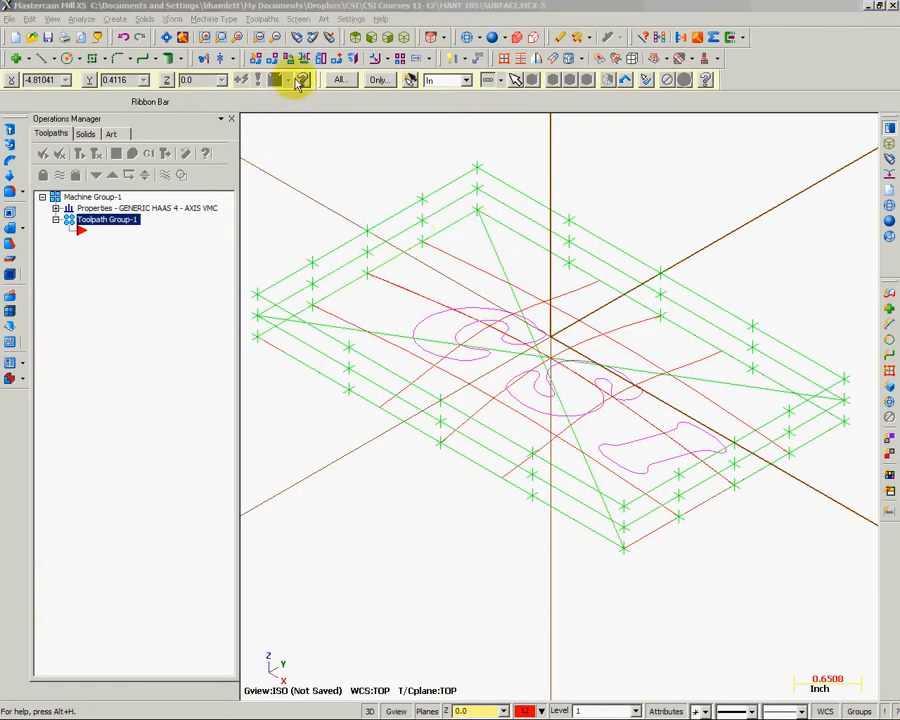
- Start a Surface Finish Parallel toolpath with advanced toolpath refinement active and NC name SURFACE, using the curved surface as the drive surface
left_click(263, 19)
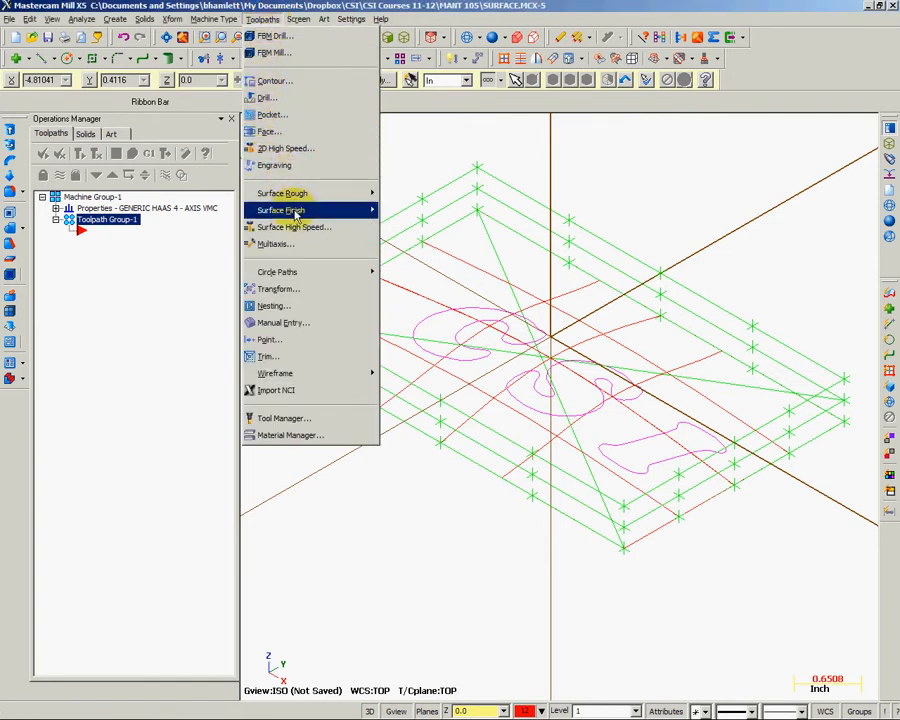
mouse_move(297, 216)
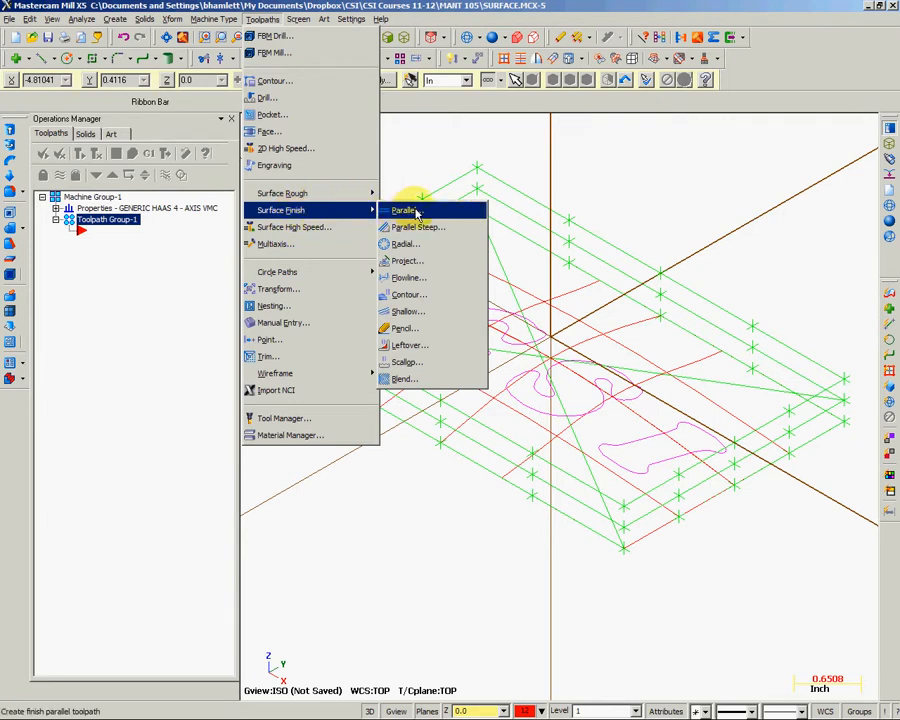
left_click(405, 211)
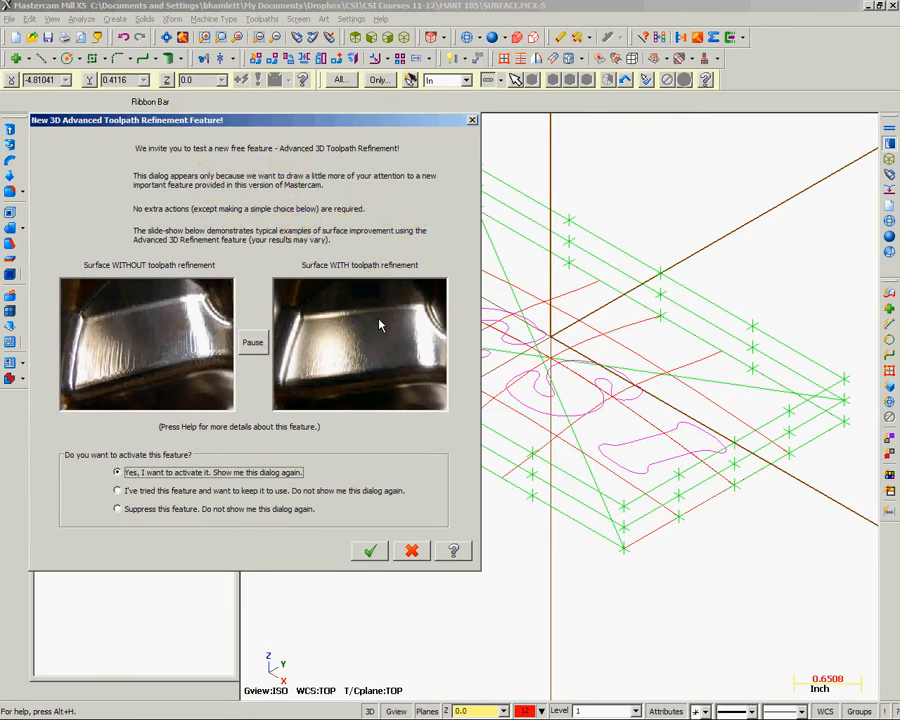
left_click(367, 553)
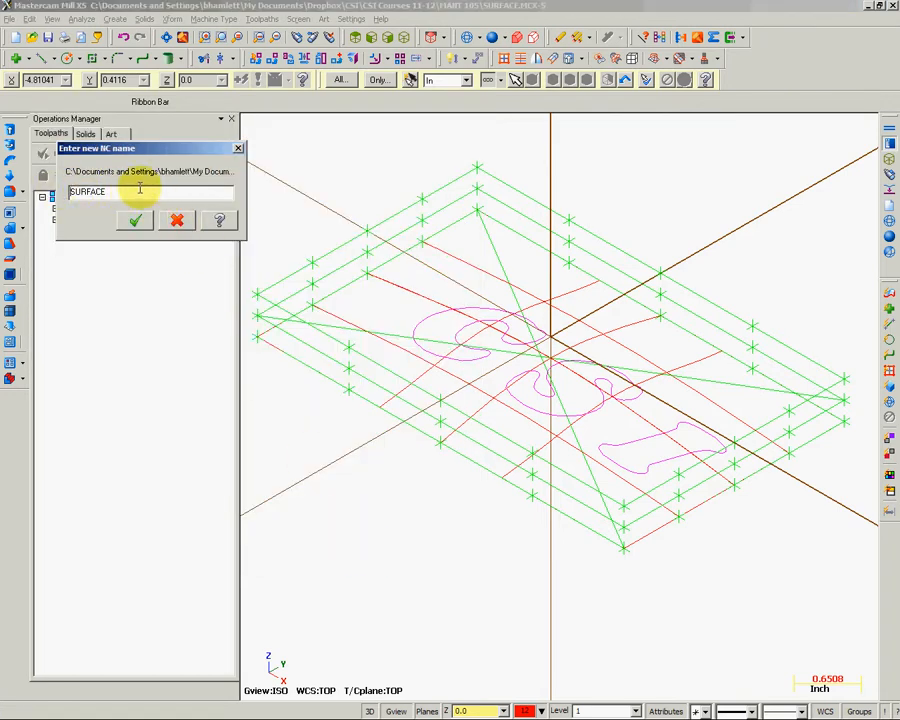
left_click(137, 222)
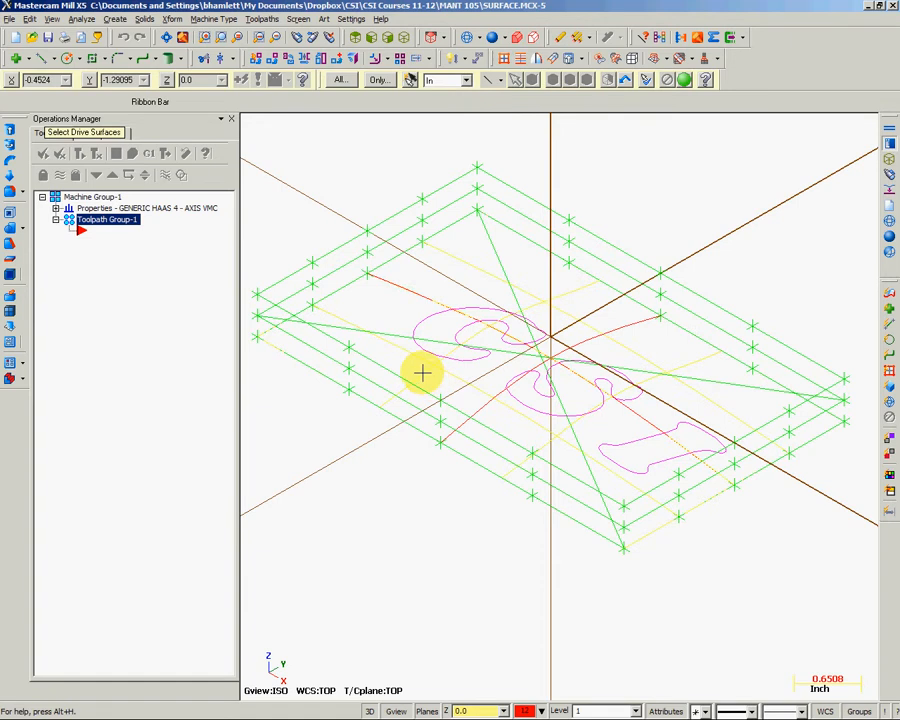
left_click(684, 80)
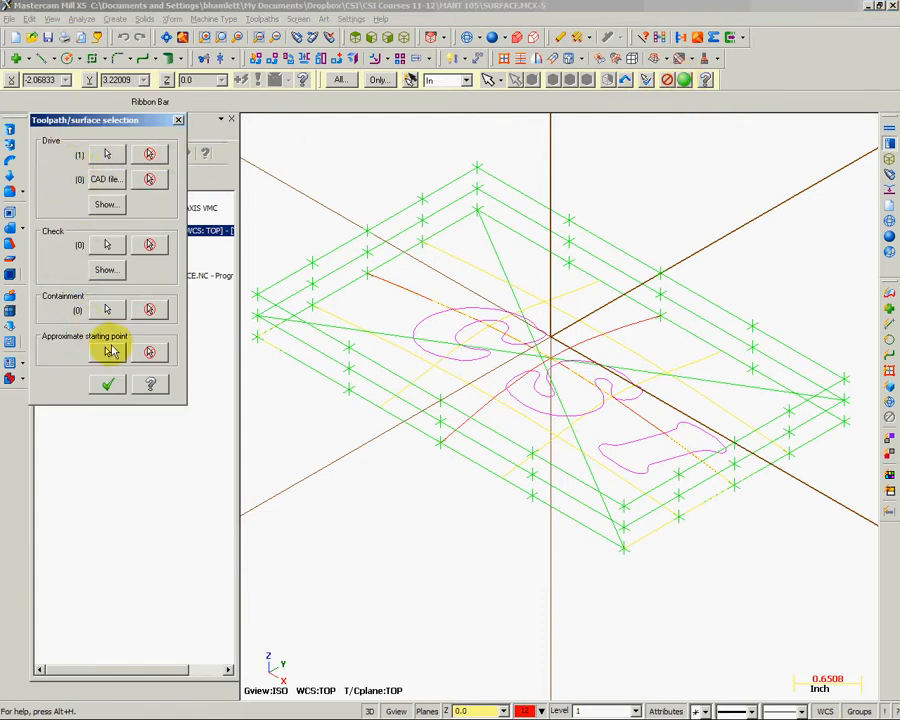
left_click(107, 386)
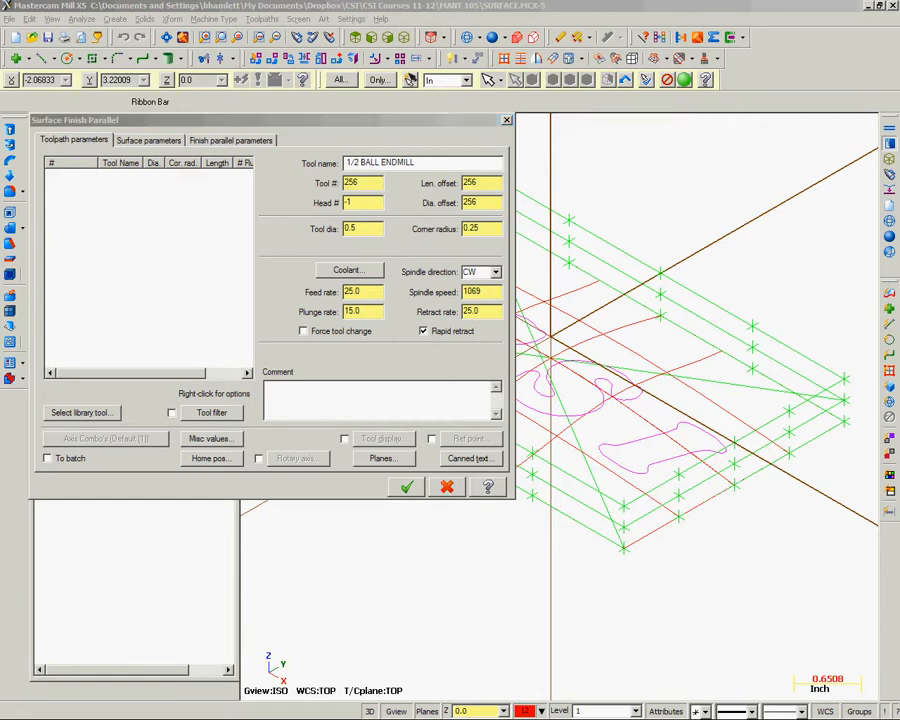
- Filter the MILL_INCH tool library to ball end mills and add the 1/2 BALL ENDMILL to Machine Group-1
right_click(143, 239)
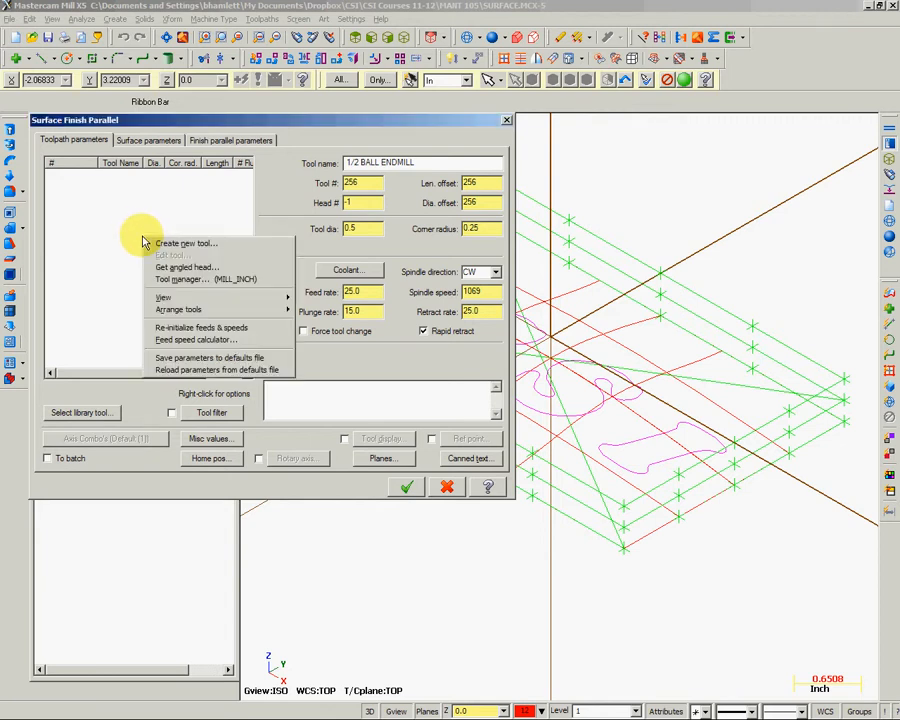
left_click(173, 280)
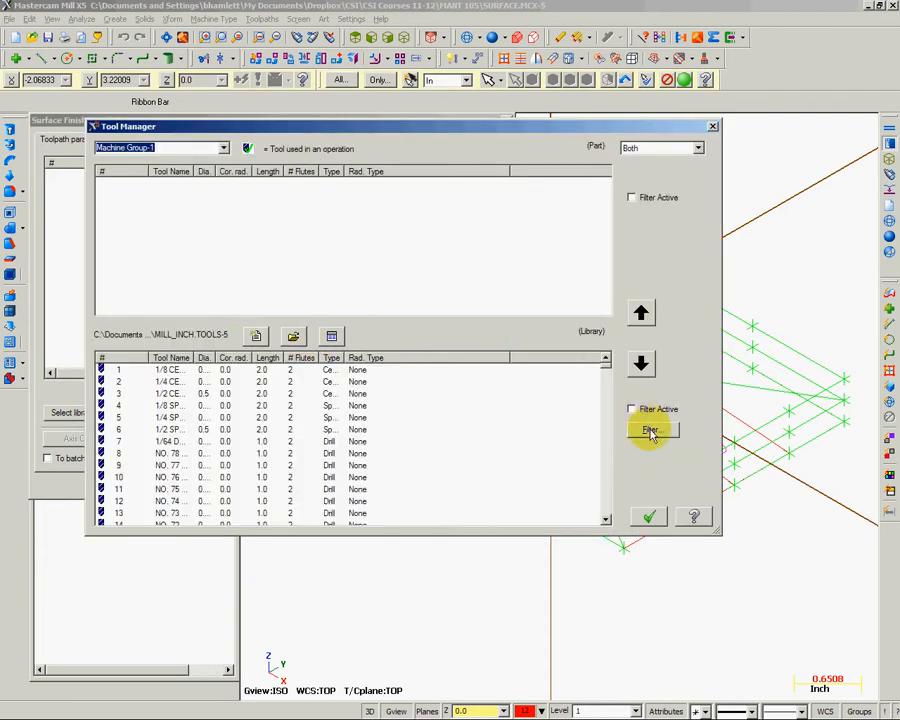
left_click(650, 431)
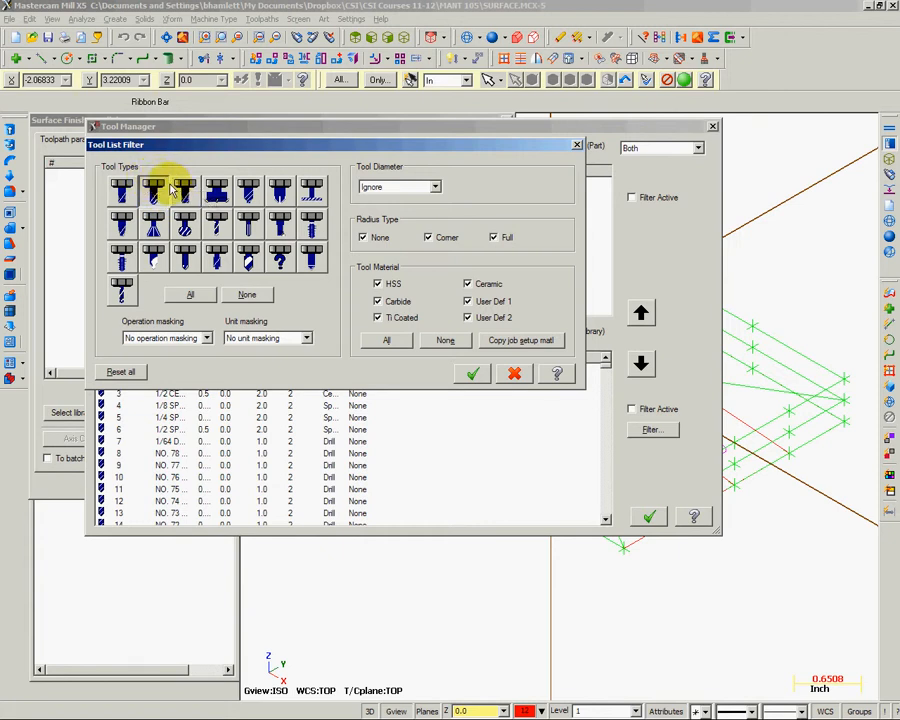
left_click(471, 374)
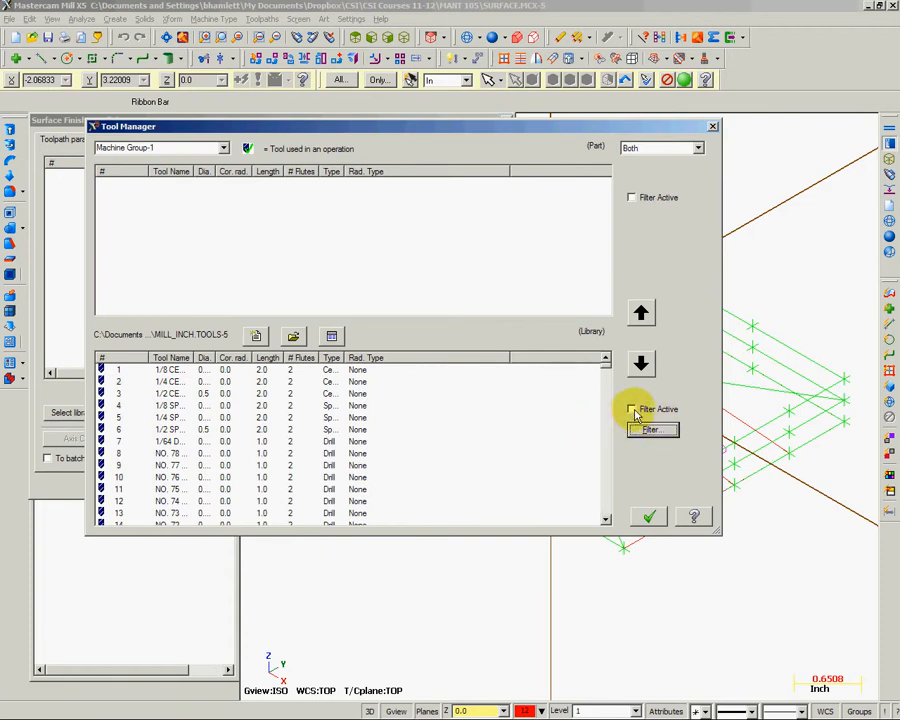
left_click(631, 410)
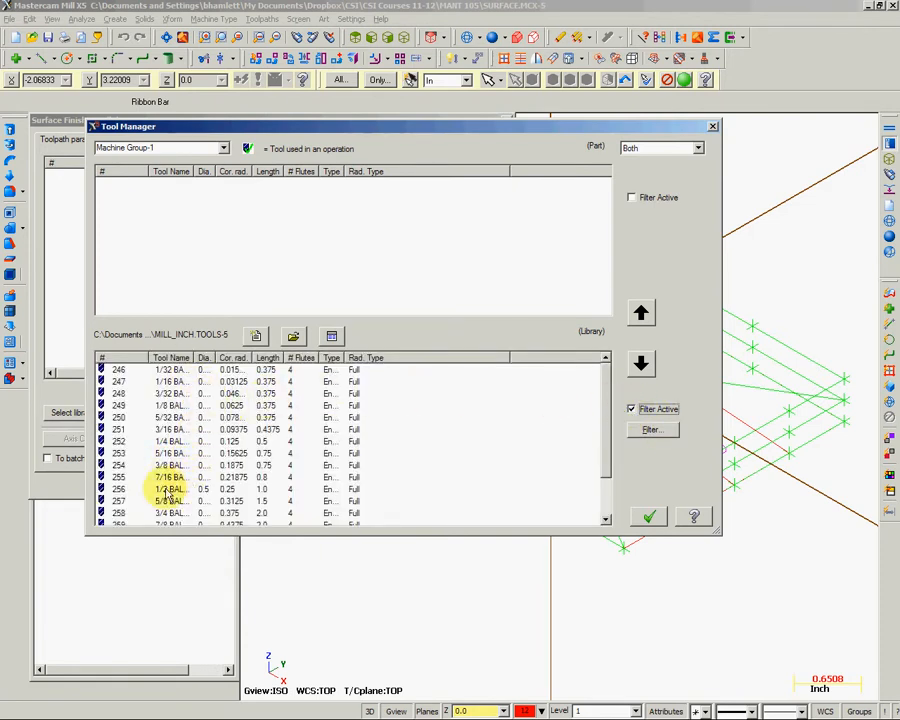
left_click_drag(178, 493, 196, 225)
left_click(648, 516)
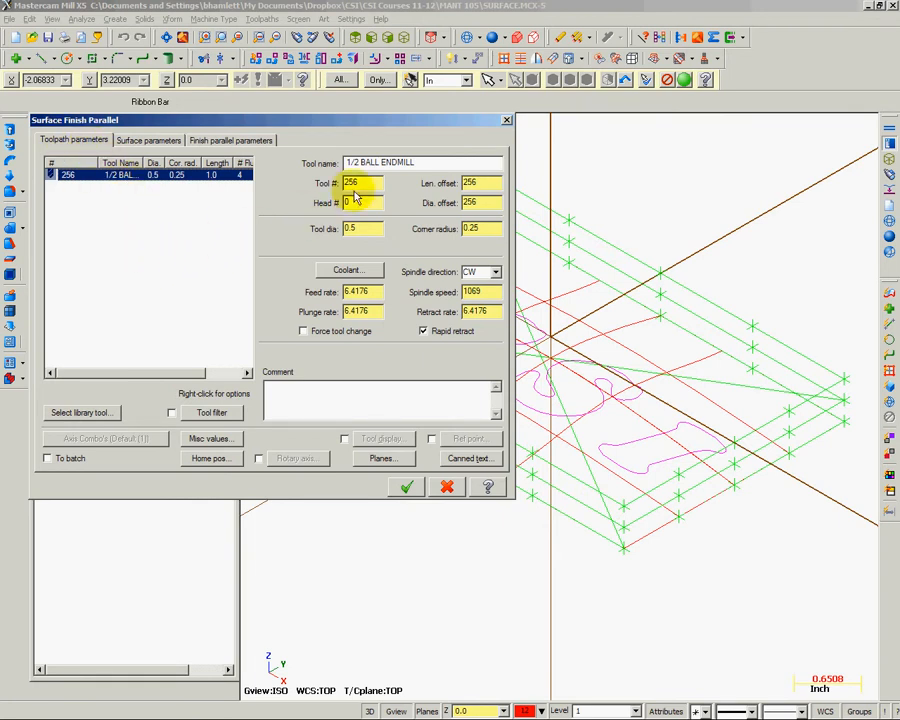
- Set the tool number and length offset to 1, the feed rate to 20 and the spindle speed to 4000
left_click_drag(365, 182, 241, 177)
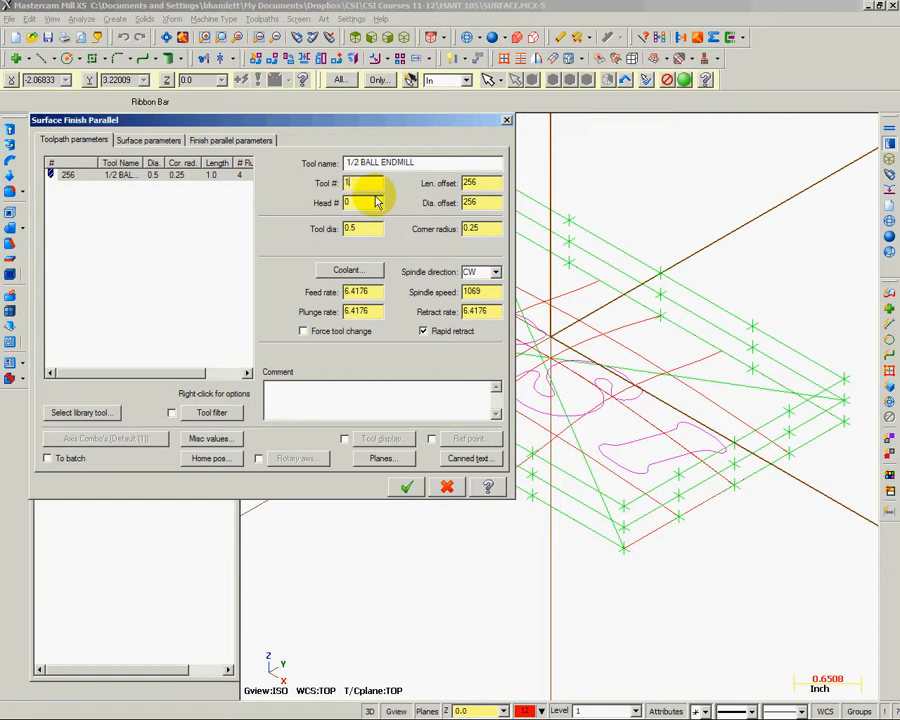
left_click_drag(500, 184, 470, 183)
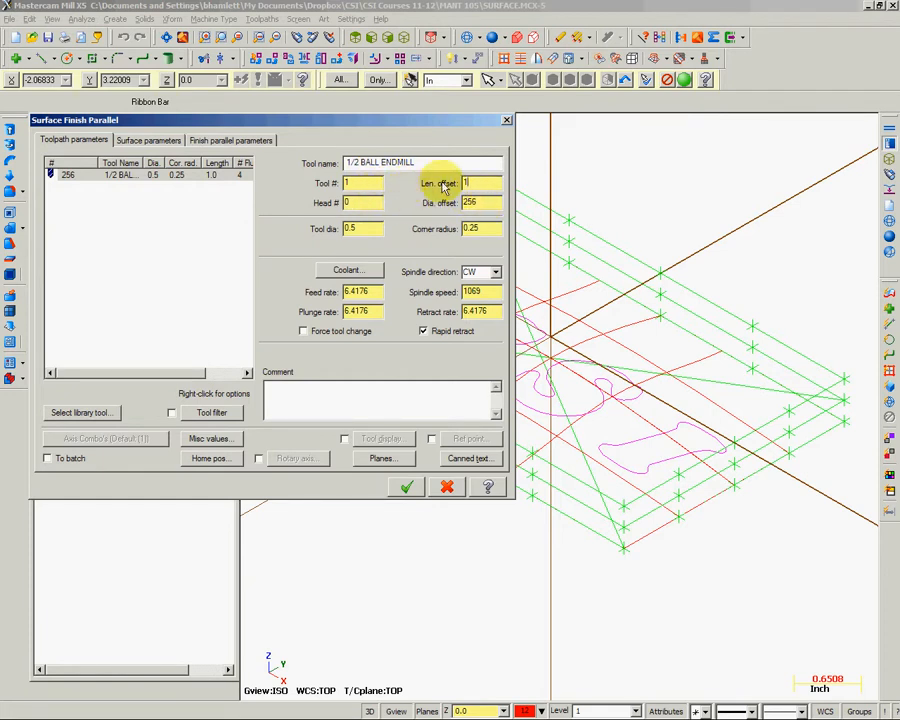
double_click(378, 291)
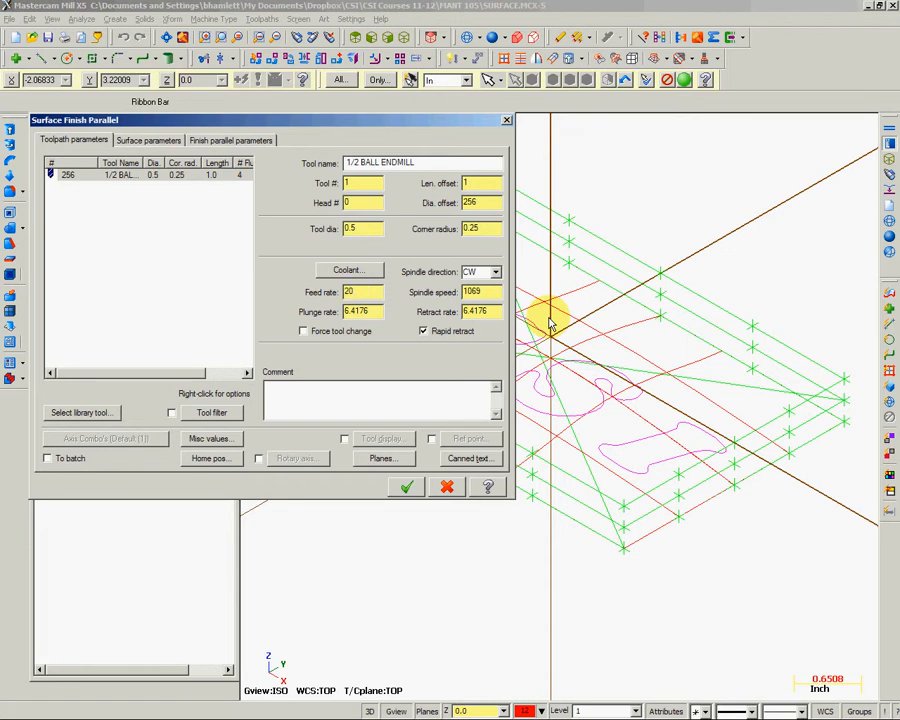
key("Tab")
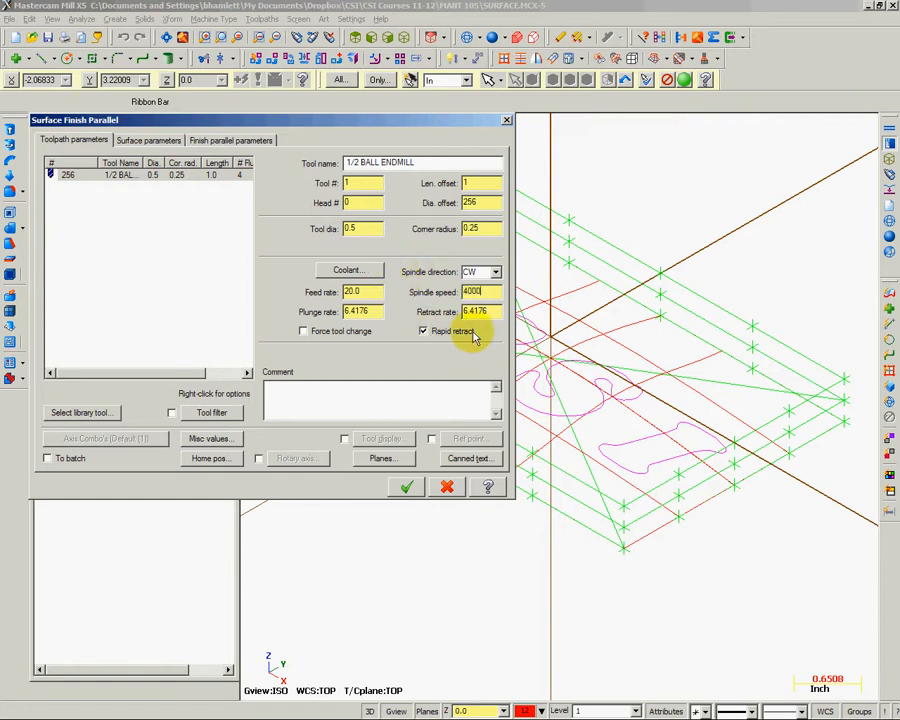
- Turn flood coolant on for the parallel finishing operation
left_click(349, 270)
left_click(182, 143)
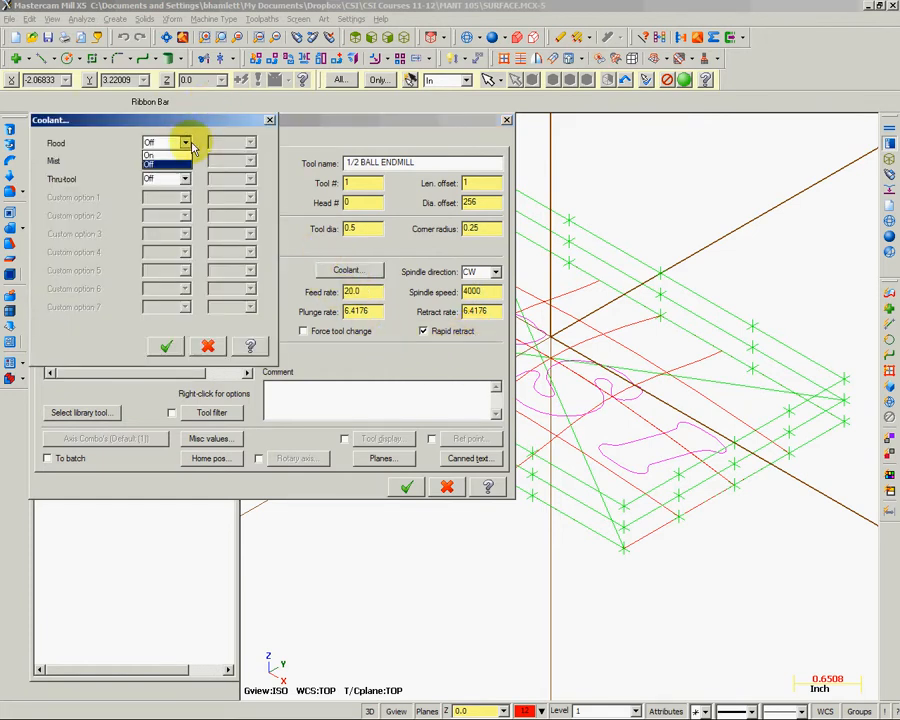
left_click(161, 161)
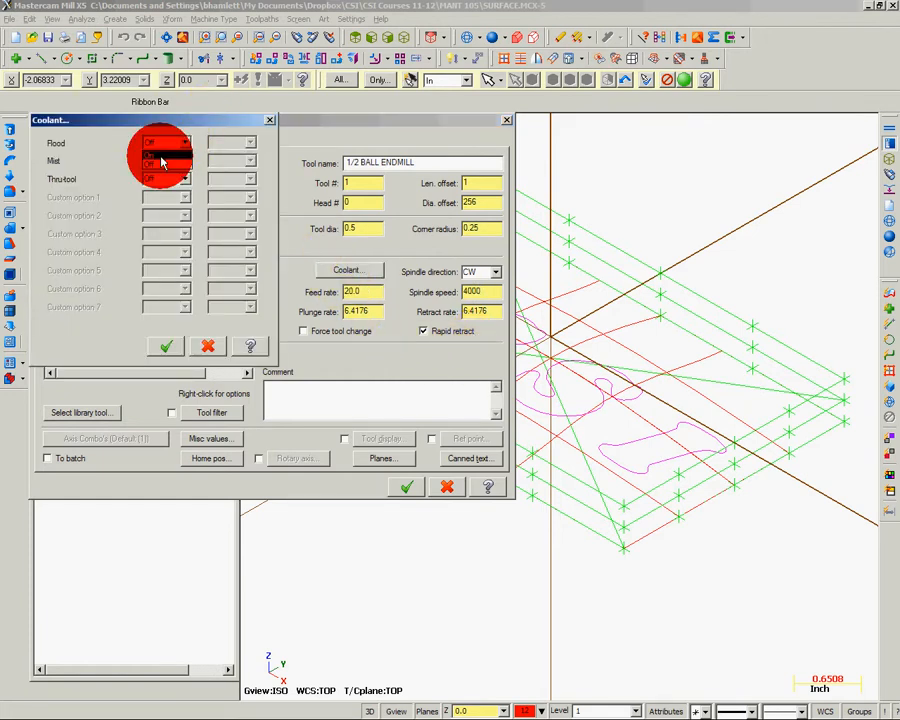
left_click(167, 346)
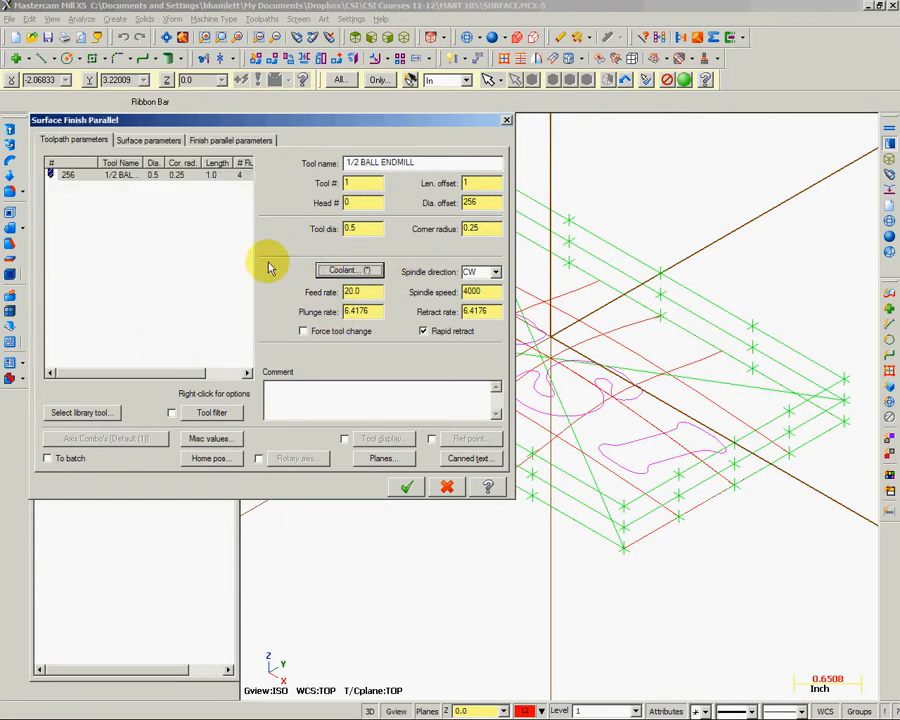
- Set the finish parallel maximum stepover to .02, keeping the 0.001 tolerance, Zigzag cutting and 0.0 machining angle, and generate the toolpath
left_click(148, 141)
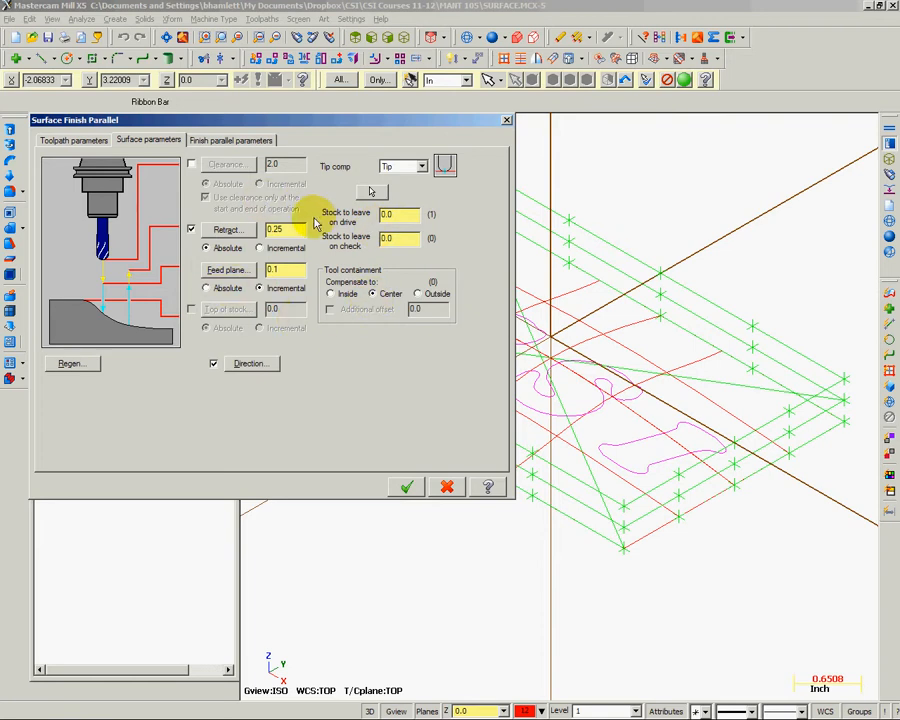
left_click(237, 146)
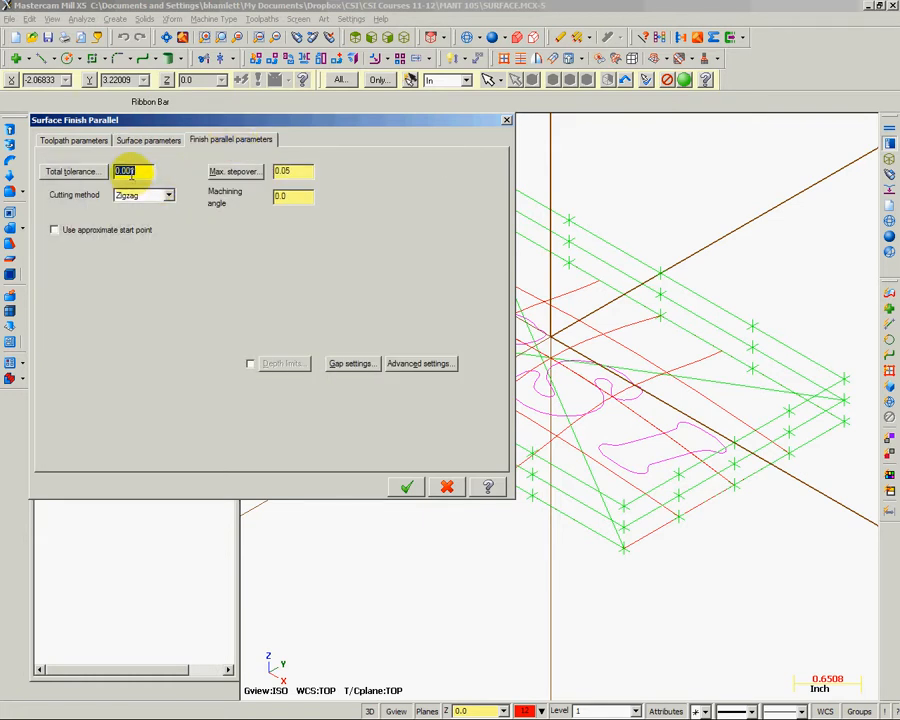
left_click(302, 171)
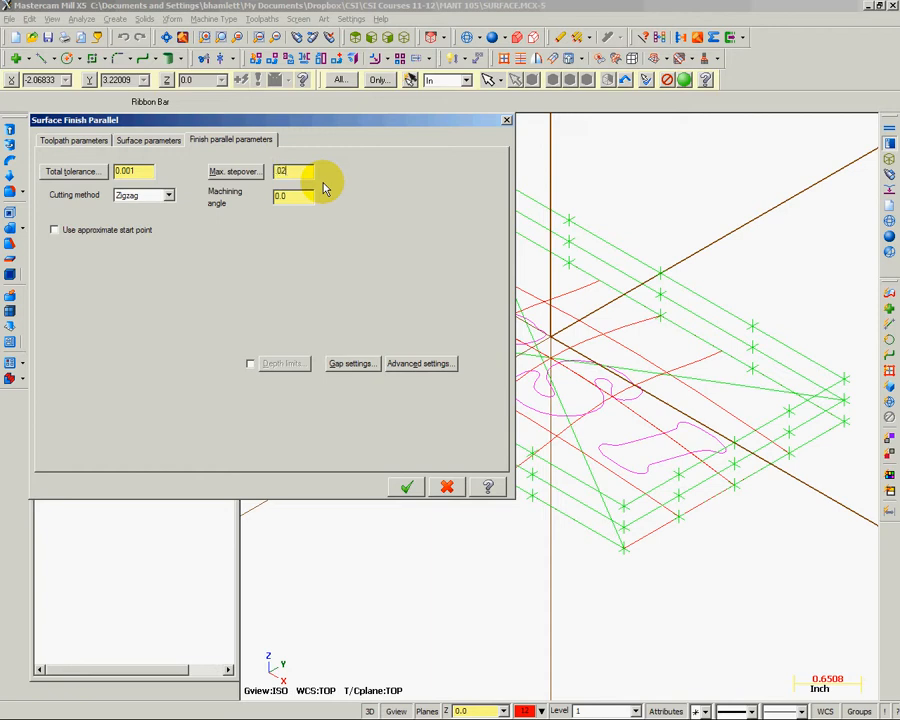
left_click(286, 195)
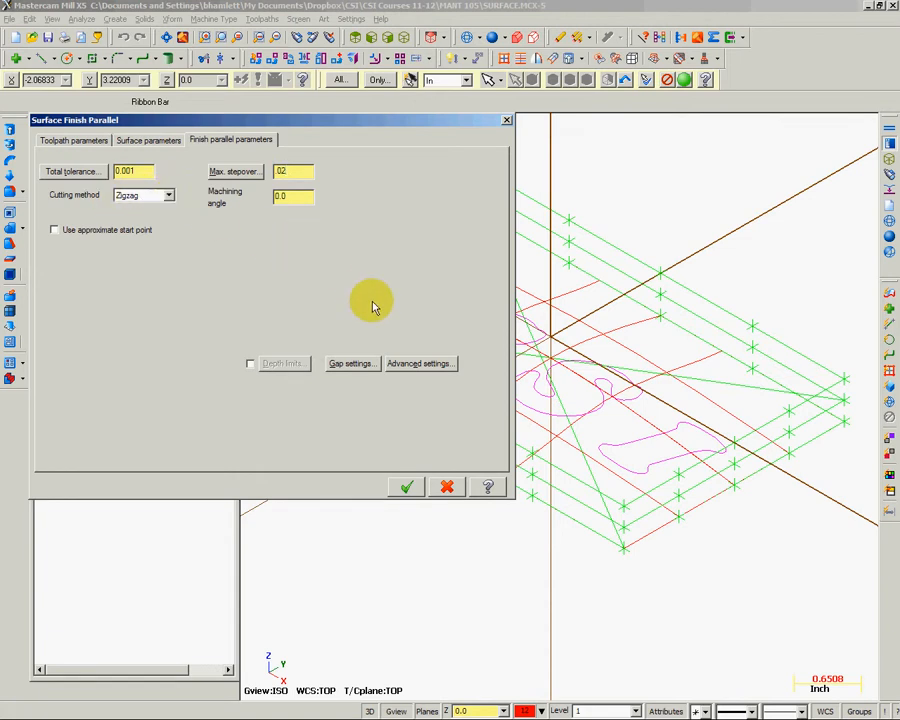
left_click(409, 488)
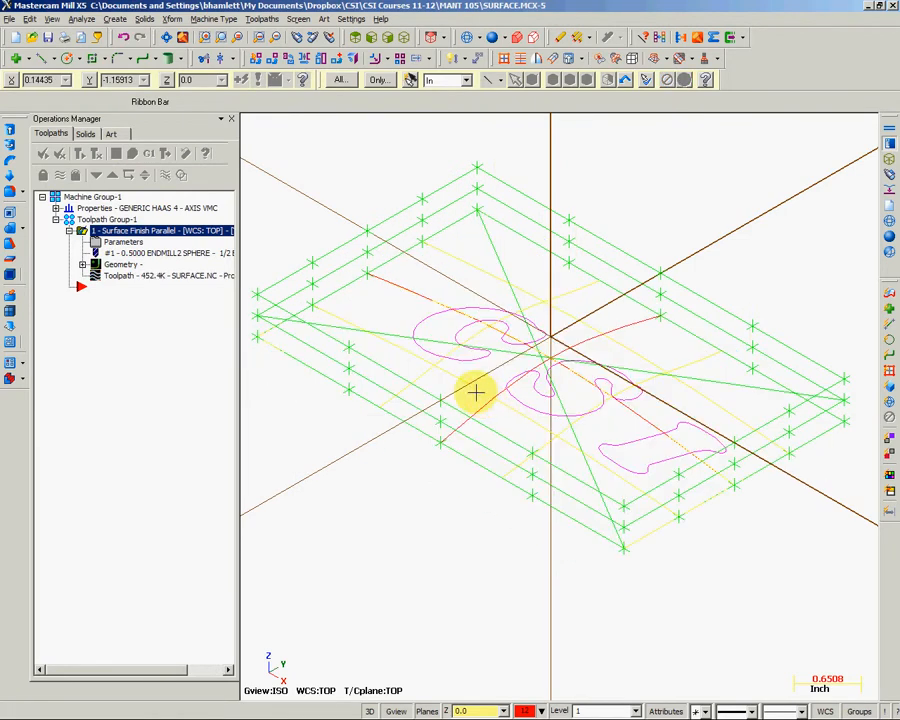
- Verify the Surface Finish Parallel operation by running its solid cutting simulation
left_click(212, 247)
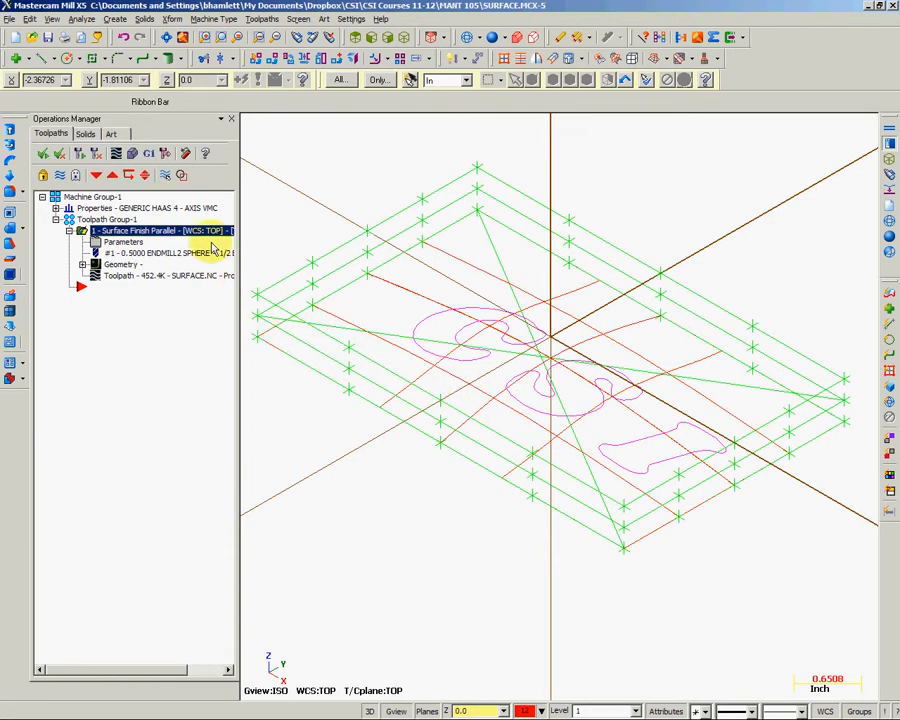
left_click(131, 155)
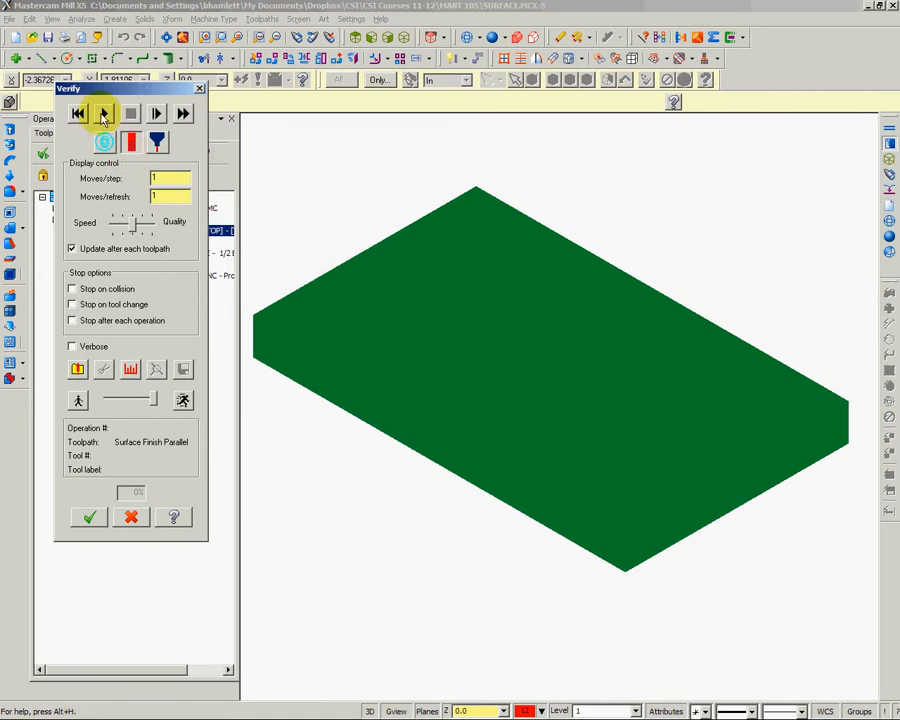
left_click(103, 114)
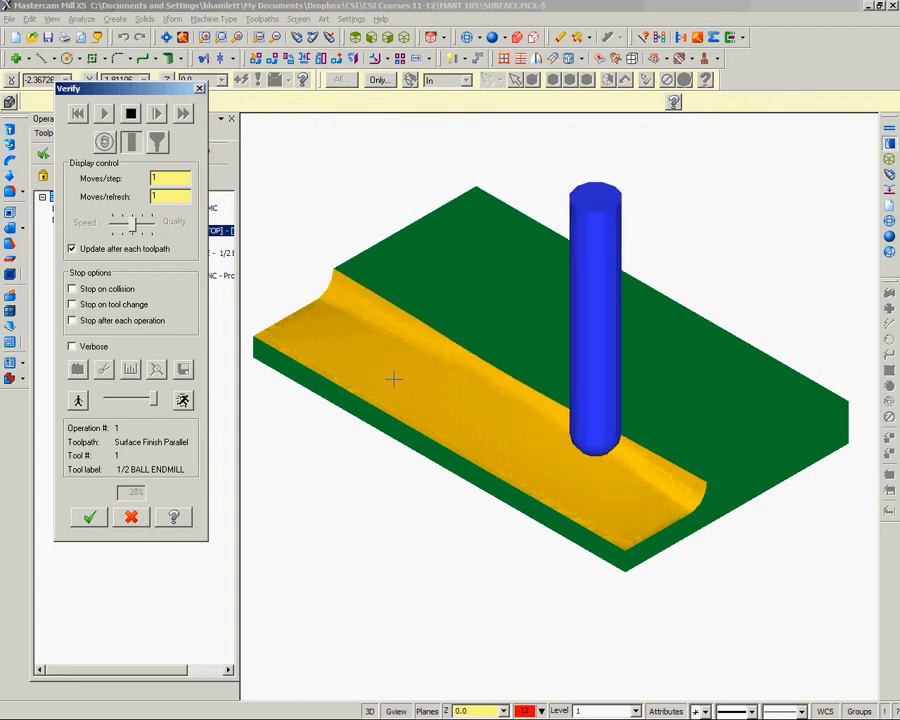
left_click(393, 378)
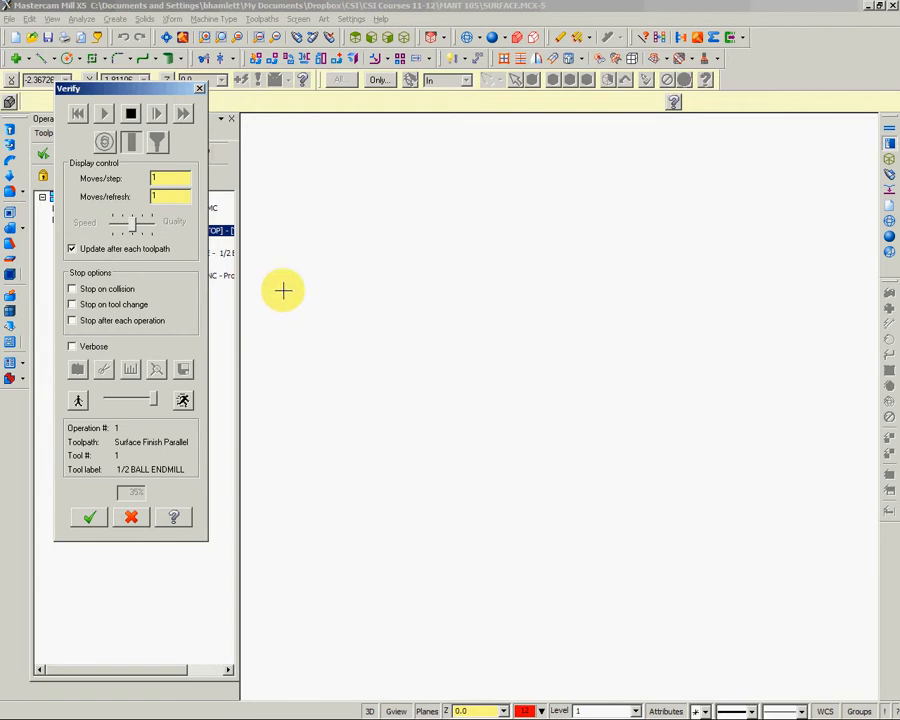